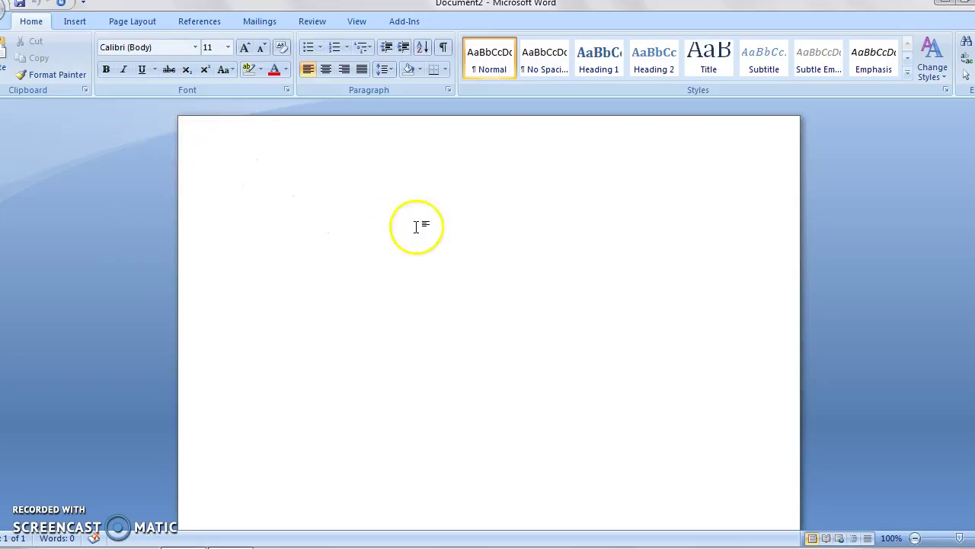
- Enter THE ACTUAL TITLE in the page header with a 1 at the right margin, and close the header
double_click(388, 144)
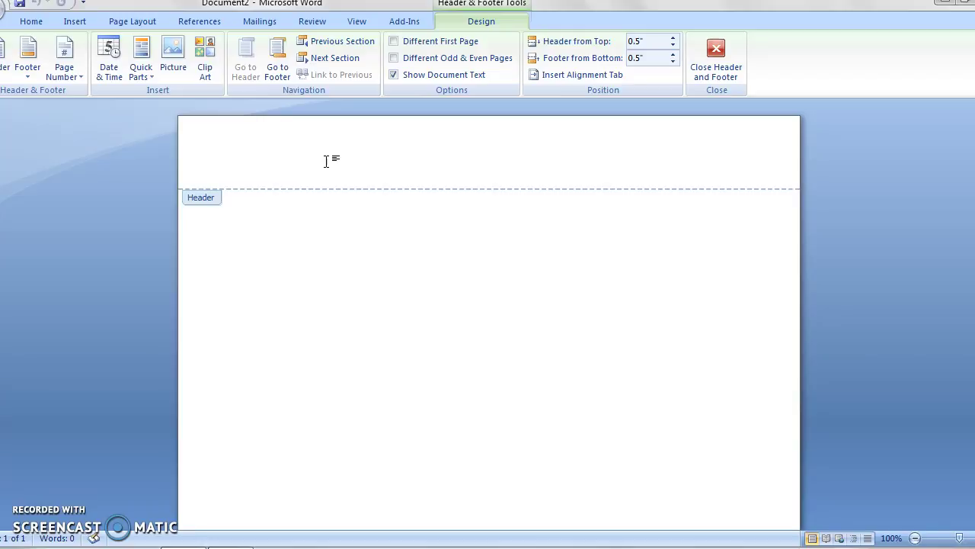
type("THE ACTUAL TITLE")
key("Left")
key("Tab")
key("Tab")
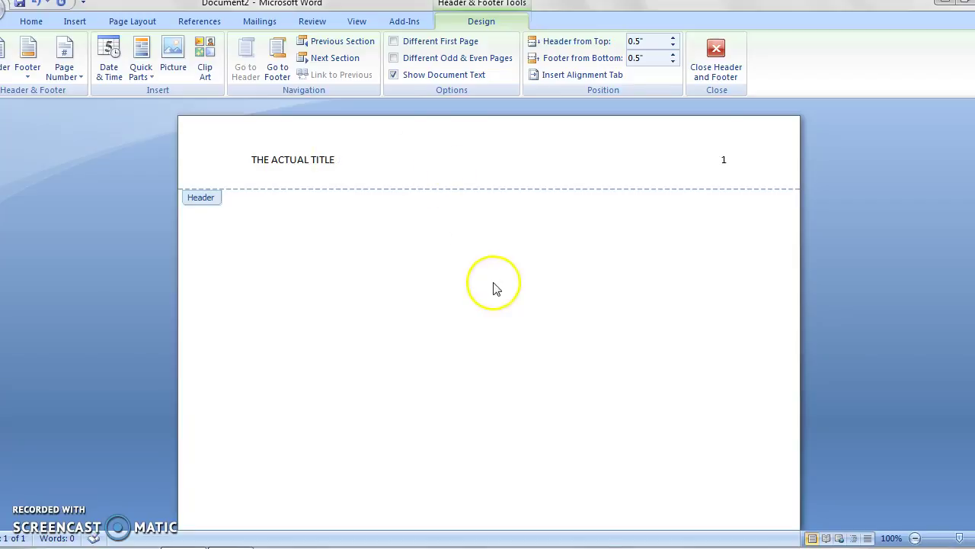
left_click(716, 59)
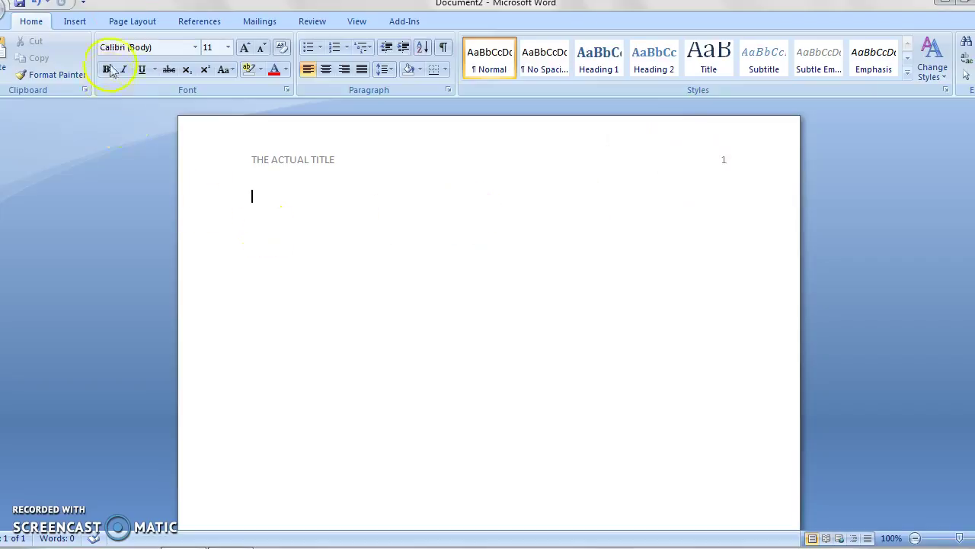
- Insert a page break on the first page to start a second page
left_click(77, 21)
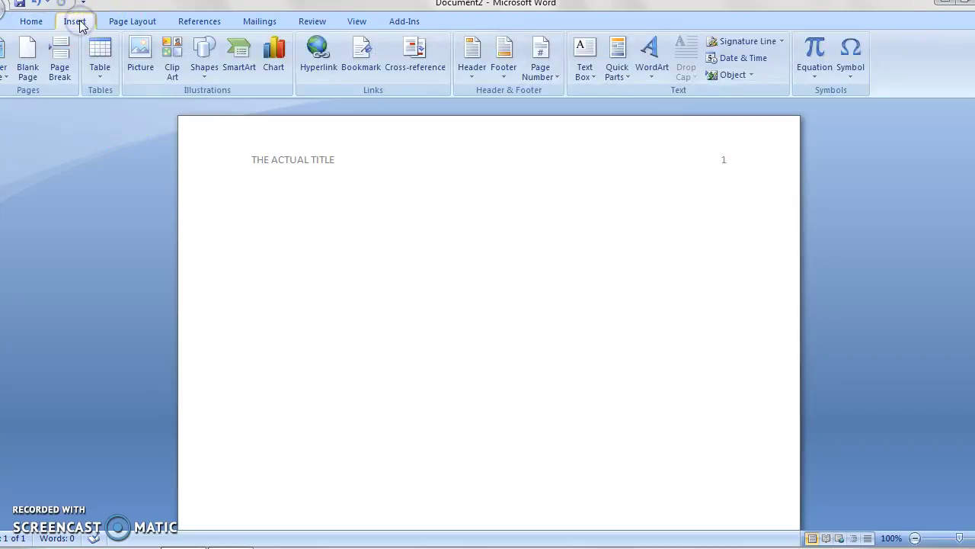
left_click(61, 71)
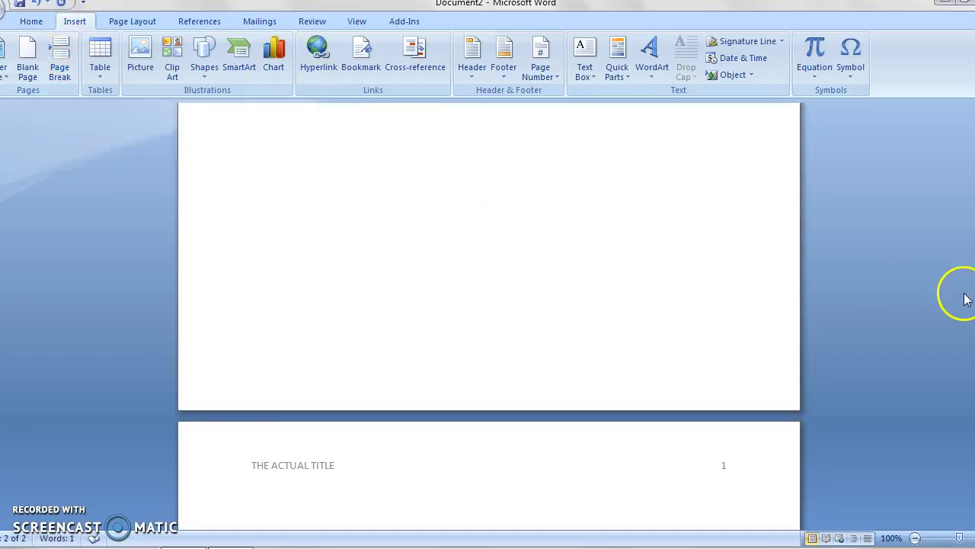
left_click_drag(972, 228, 973, 294)
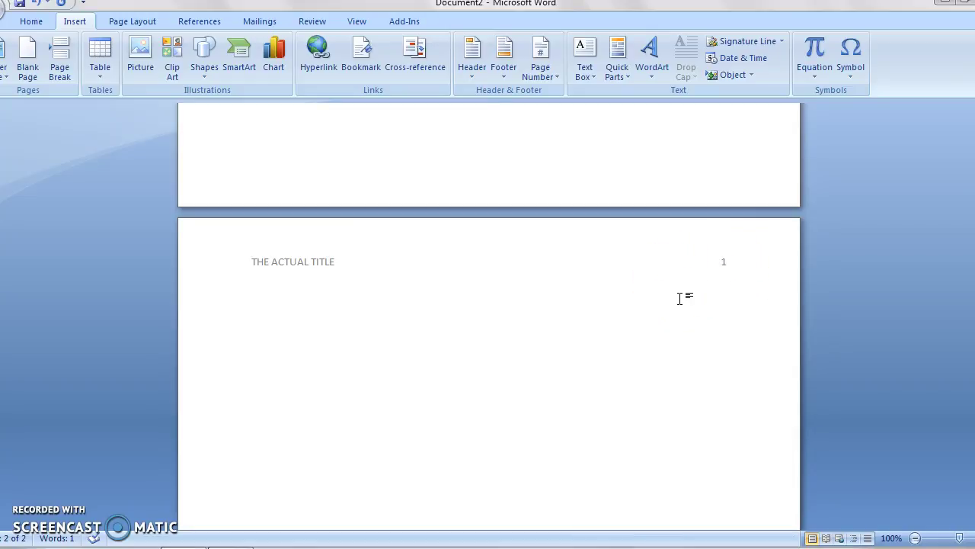
- Delete the title and number from the header on page two
double_click(745, 270)
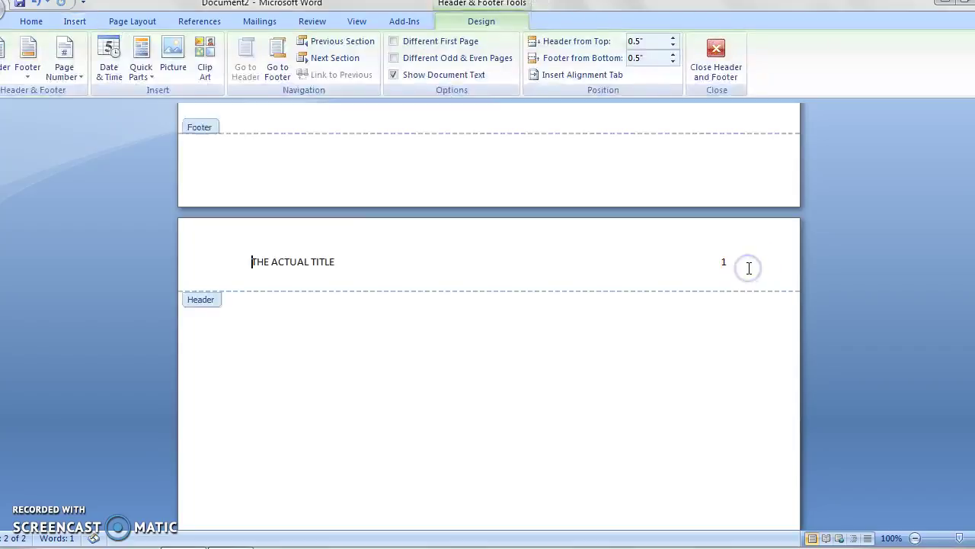
left_click_drag(744, 267, 227, 263)
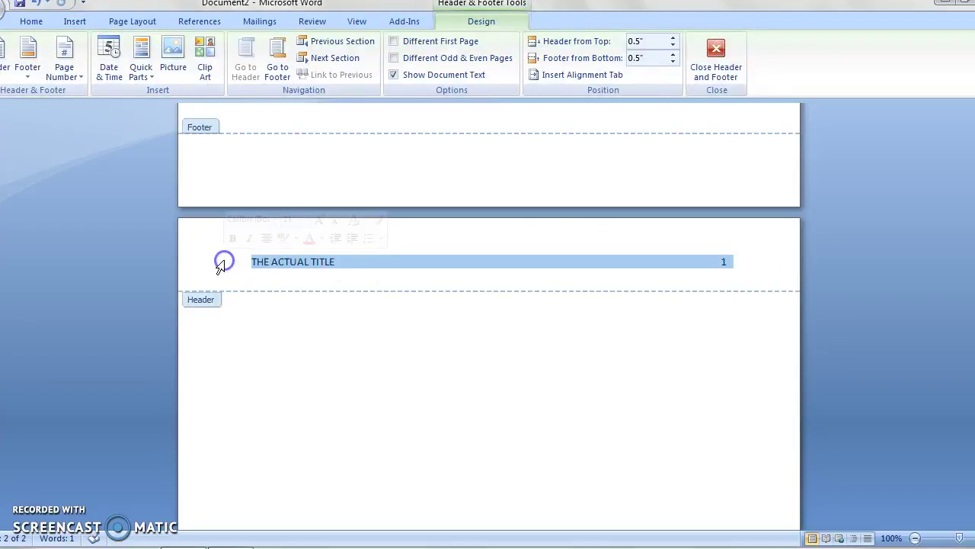
key("Delete")
- Give the first page a different header and insert a Plain Number 3 page number at the top of that page
left_click_drag(973, 284, 974, 293)
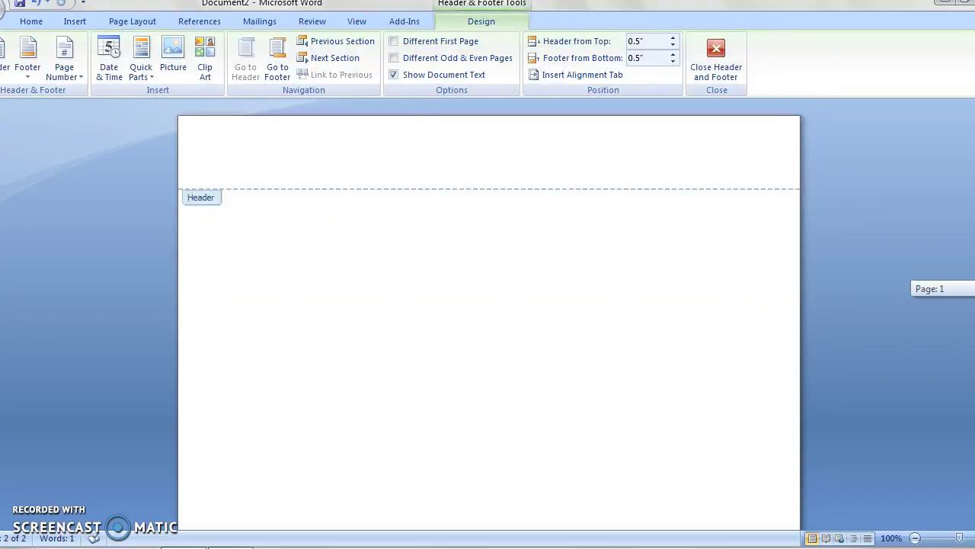
left_click(663, 150)
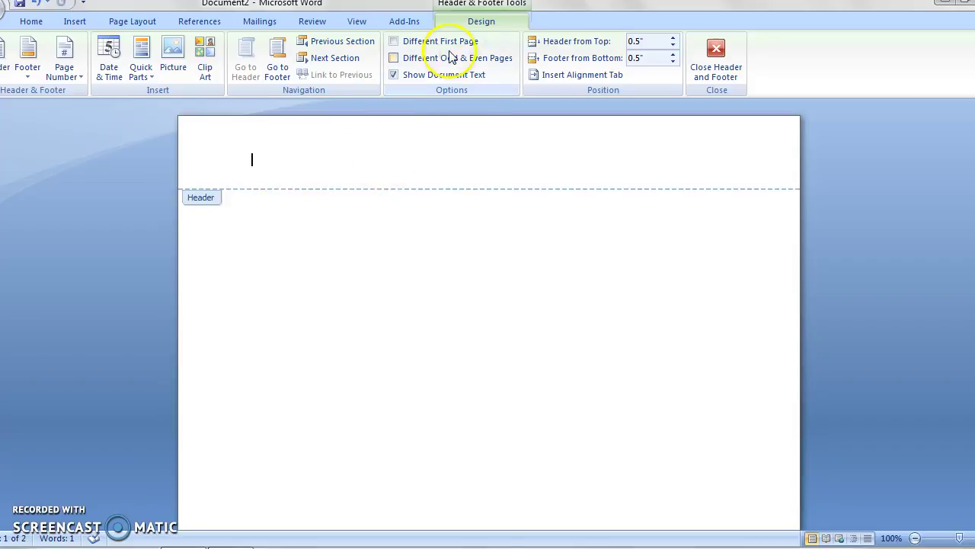
left_click(396, 42)
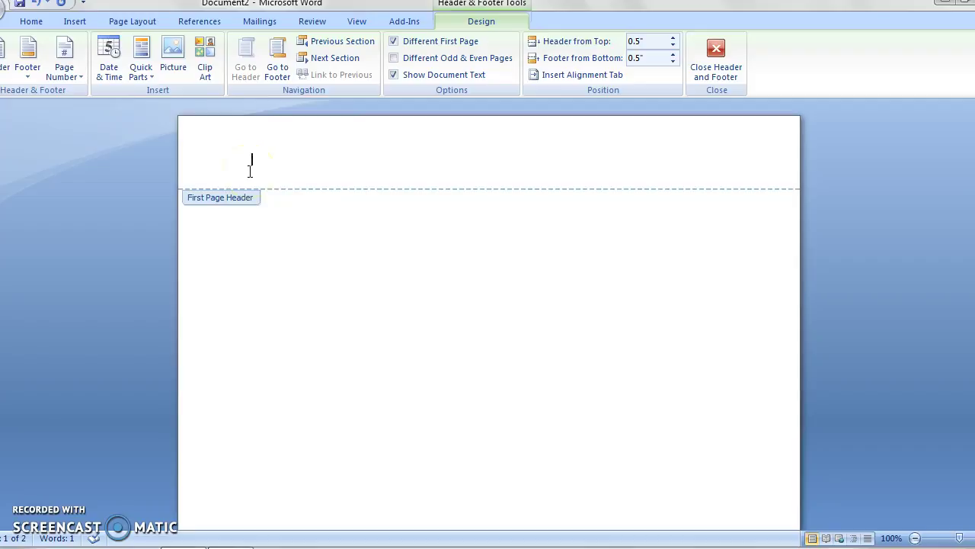
left_click(65, 63)
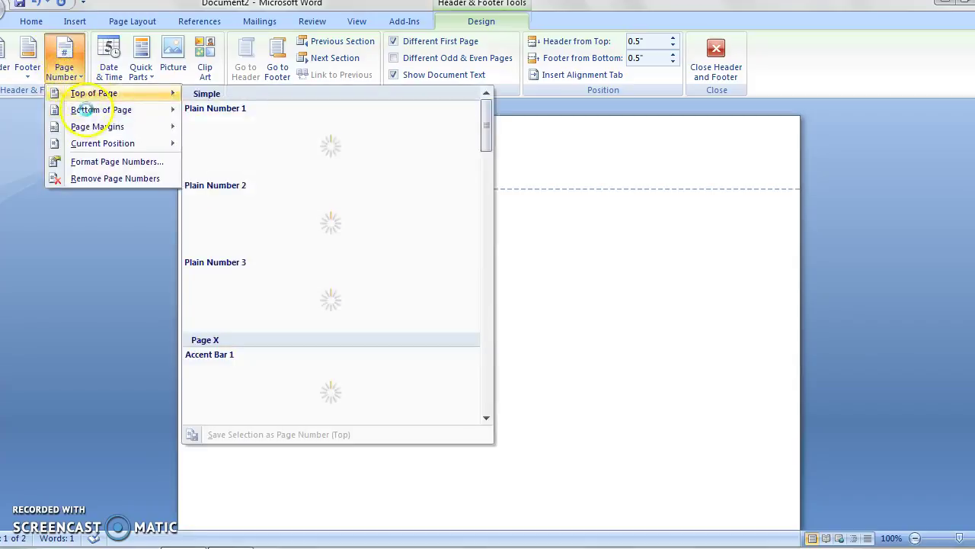
mouse_move(93, 94)
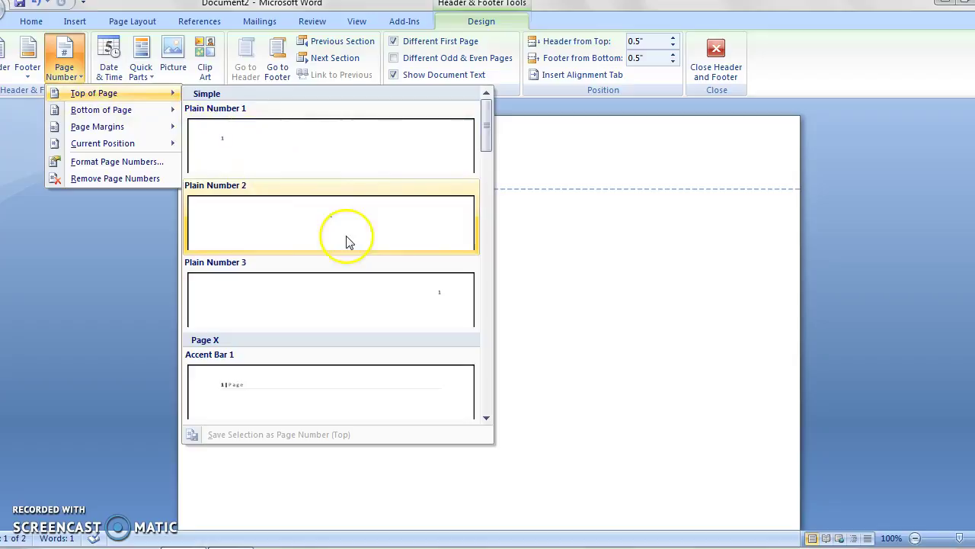
left_click(438, 306)
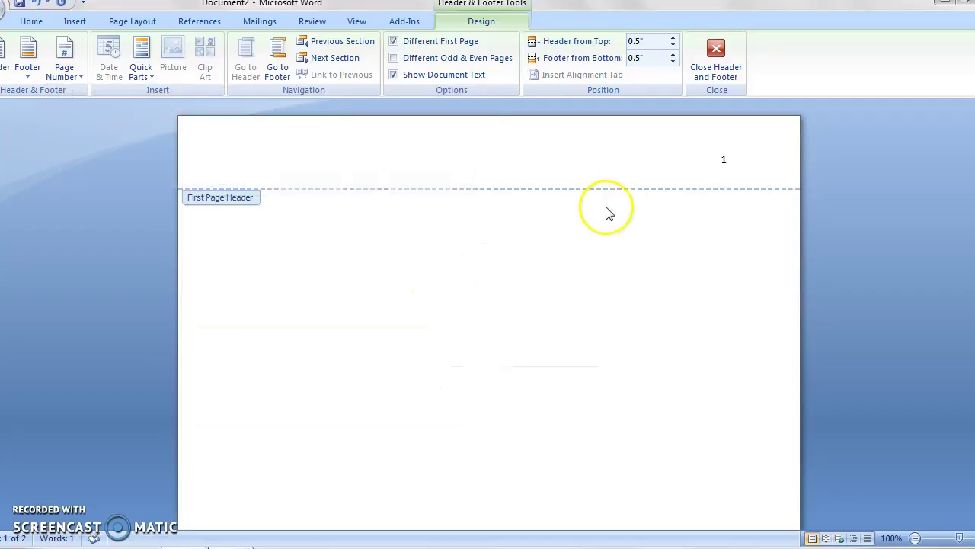
- Add "Running head: THE ACTUAL TITLE" left-aligned before the first-page number, keeping the number at the right margin, and close the header
left_click(723, 162)
left_click(720, 160)
type("unning head")
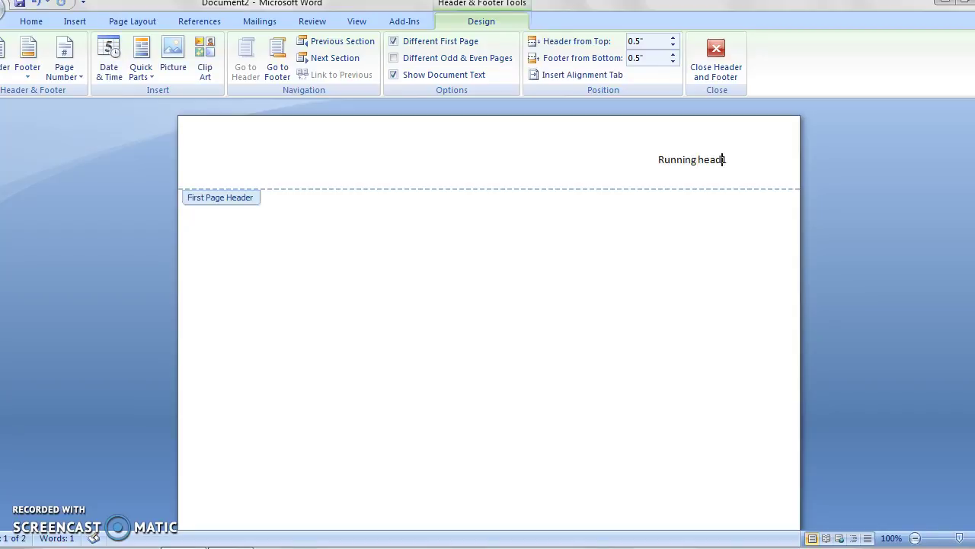
type(": THE ACTUAL")
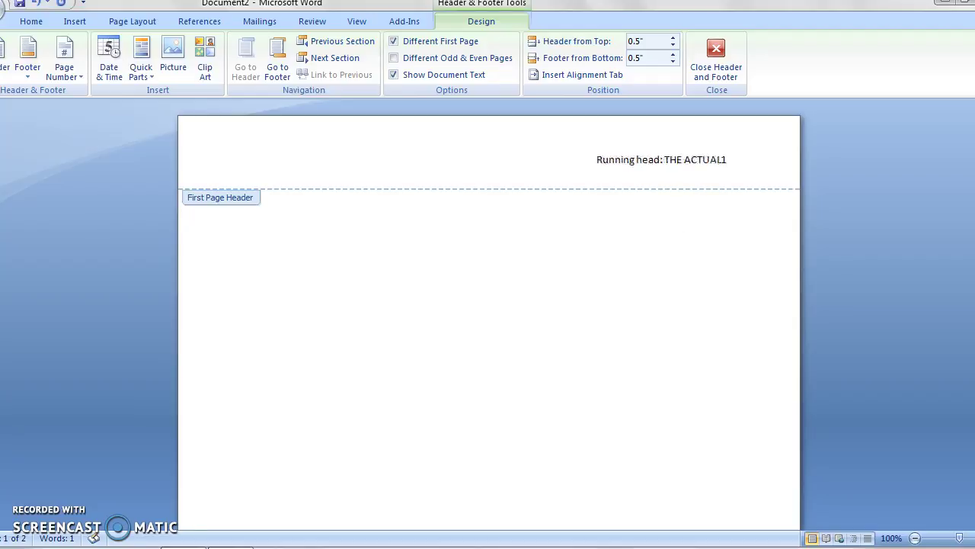
type(" TITLE")
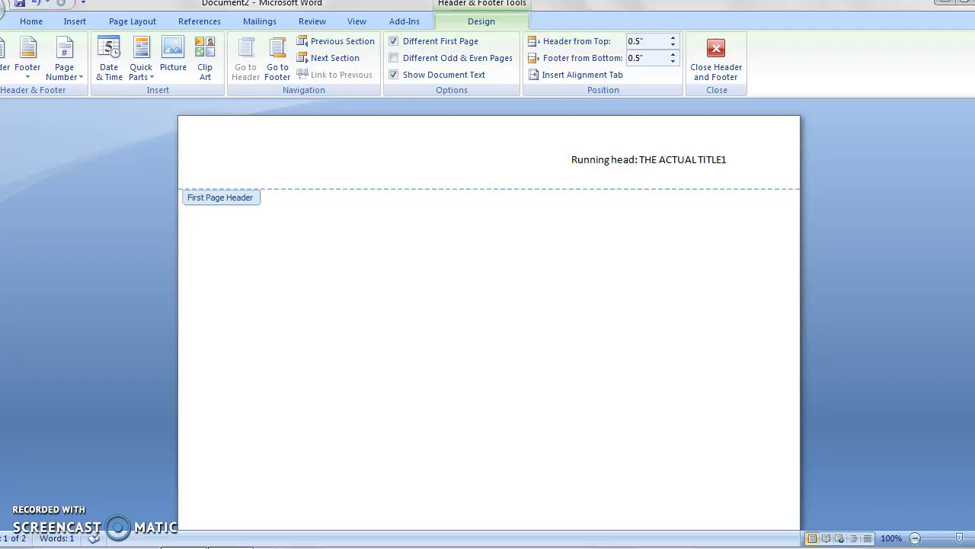
key("Tab")
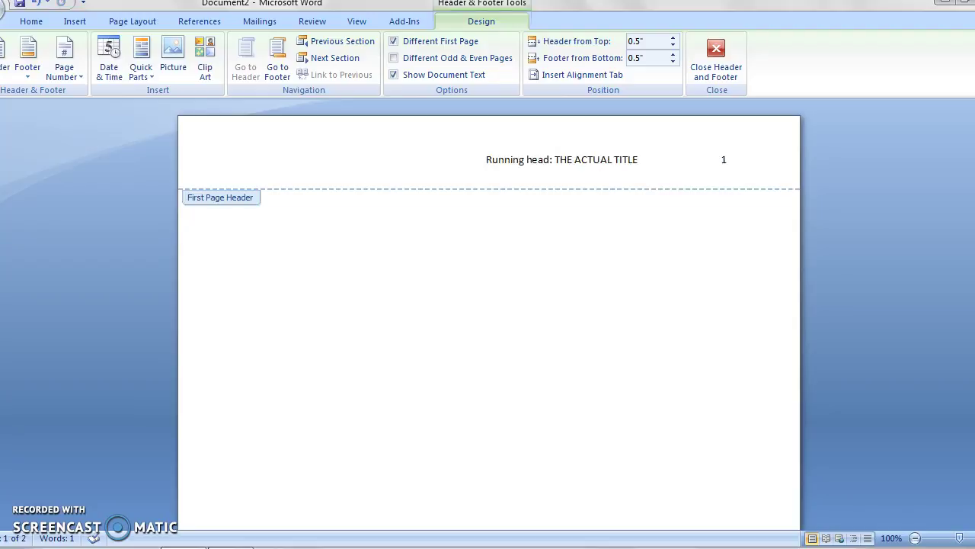
key("ctrl+l")
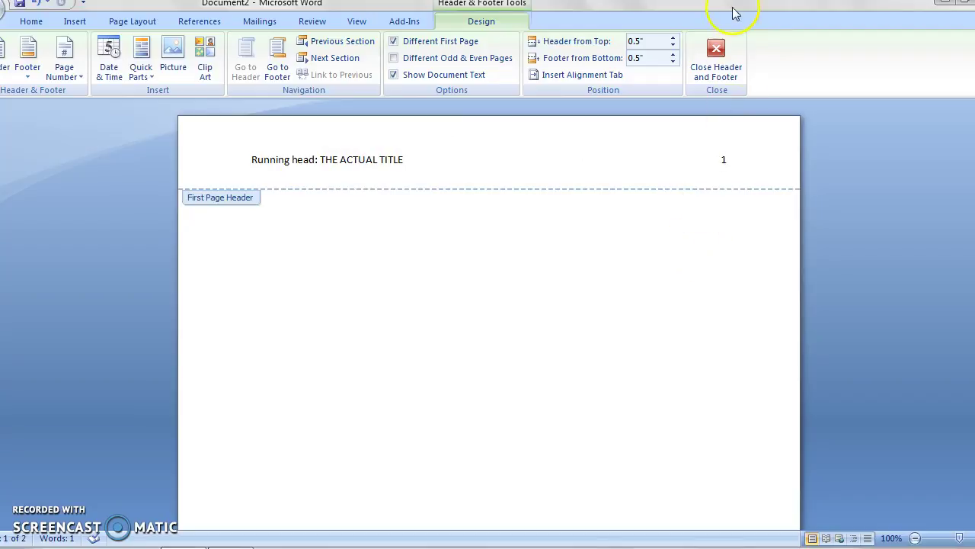
left_click(720, 65)
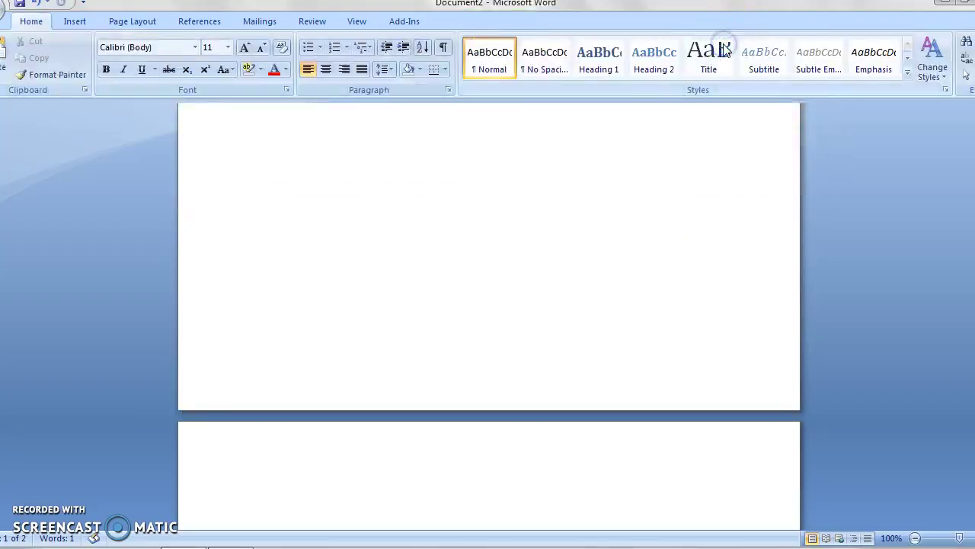
- Insert a Plain Number 3 page number at the top of page in the second page's header
left_click_drag(966, 261, 968, 254)
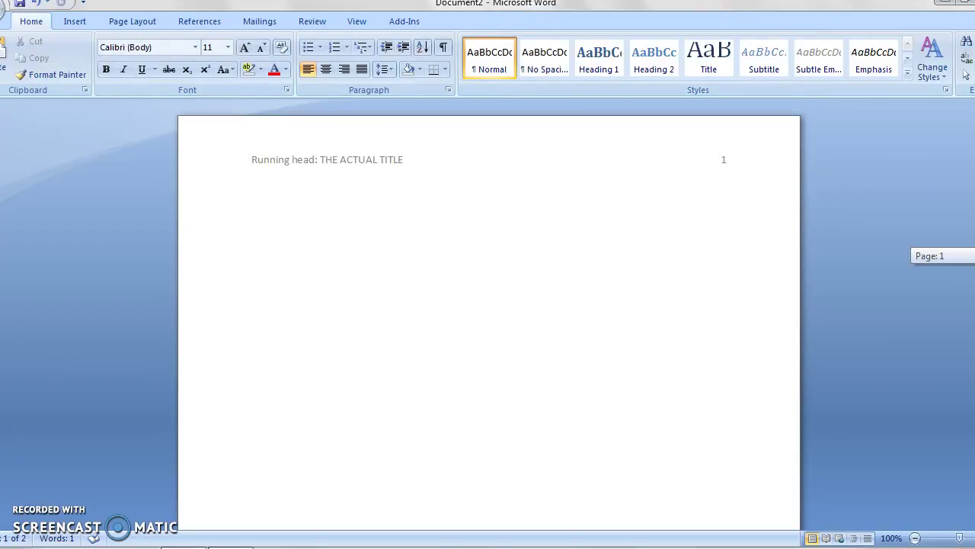
scroll(487, 320, "down", 12)
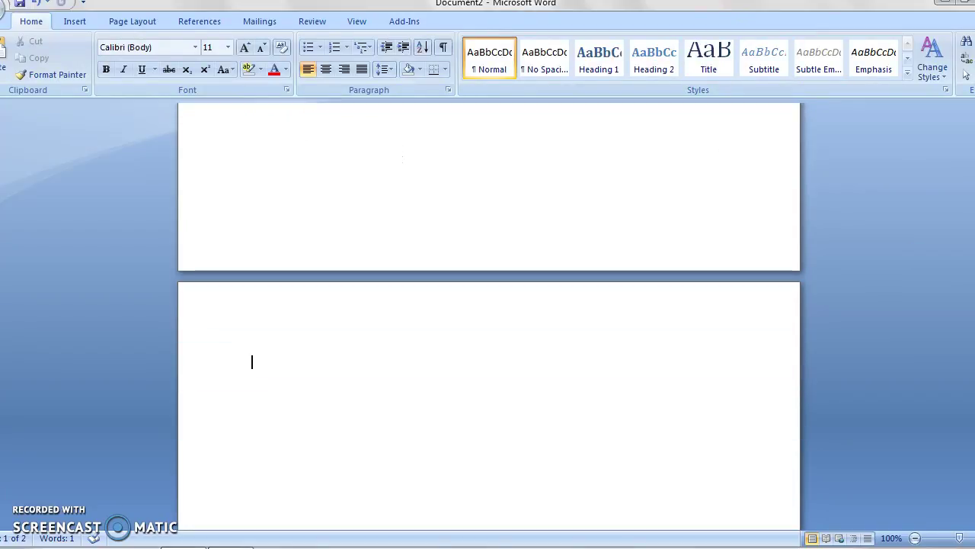
double_click(397, 307)
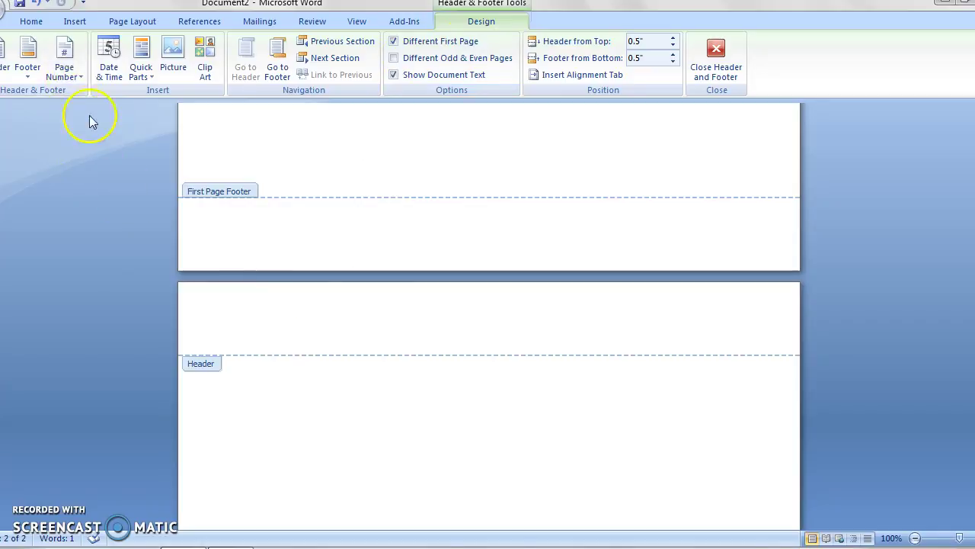
left_click(75, 57)
mouse_move(99, 96)
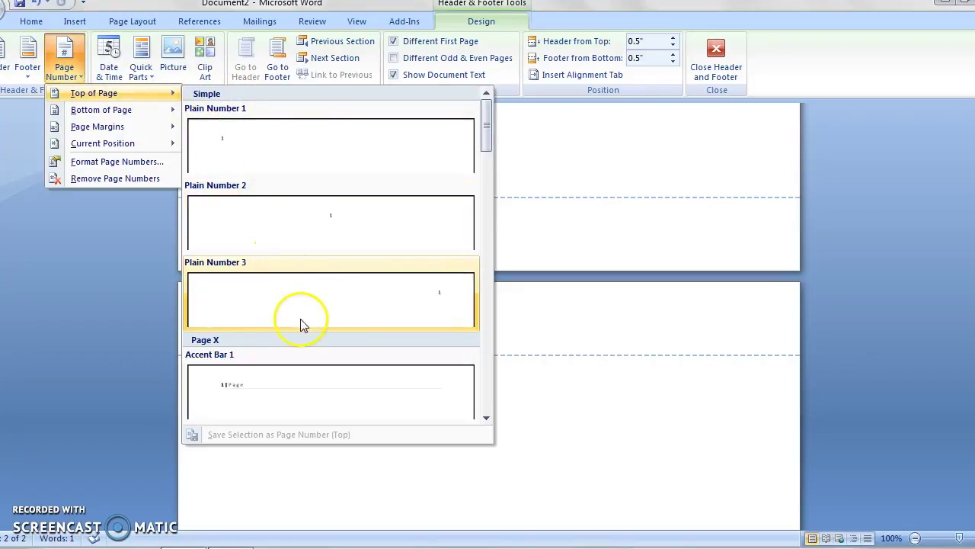
left_click(383, 318)
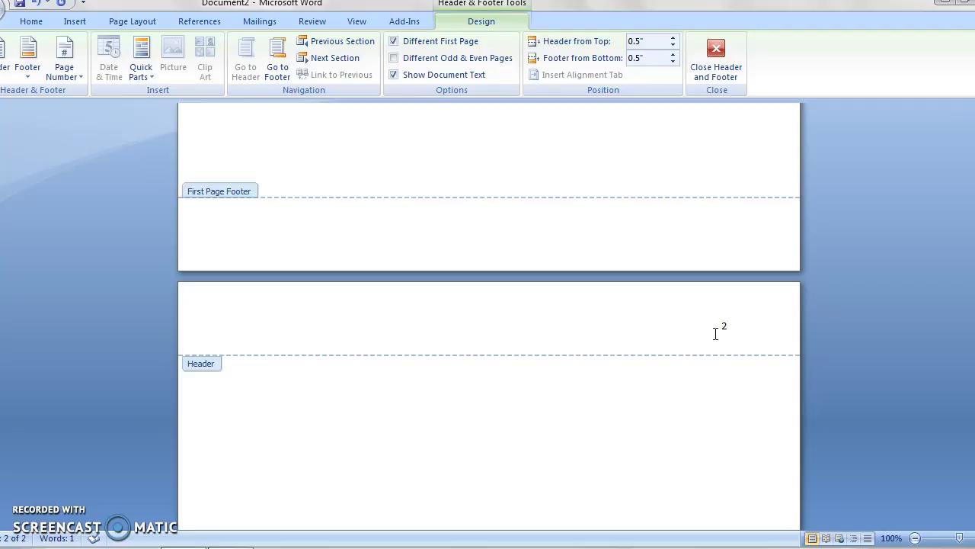
- Add THE ACTUAL TITLE left-aligned before the second-page number, keeping the number at the right margin, and close the header
type("THE")
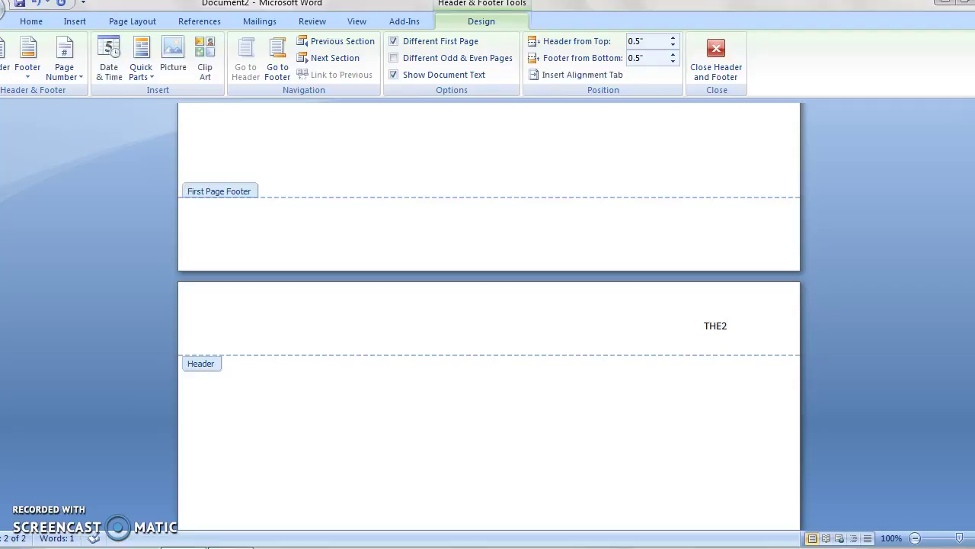
type(" ACTUAL TITLE")
key("Tab")
key("ctrl+l")
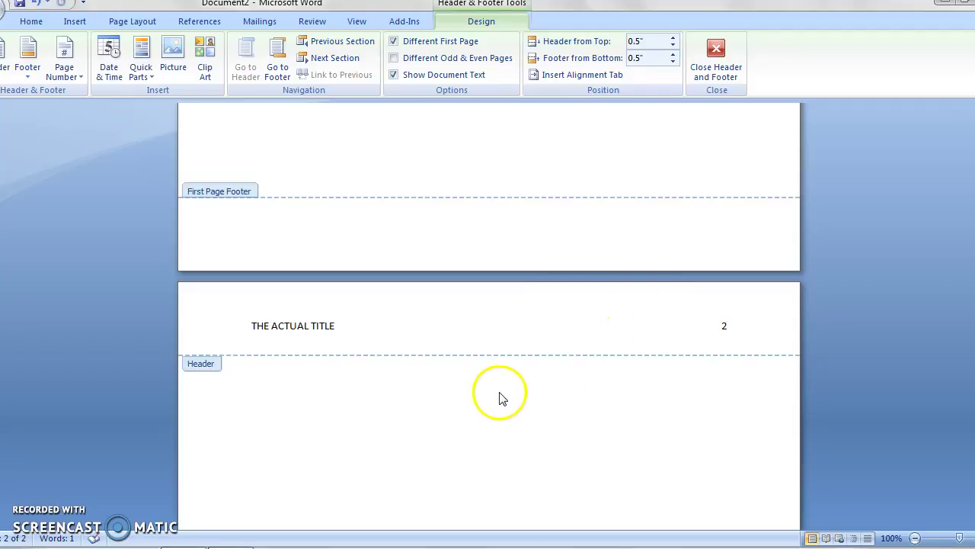
left_click(715, 53)
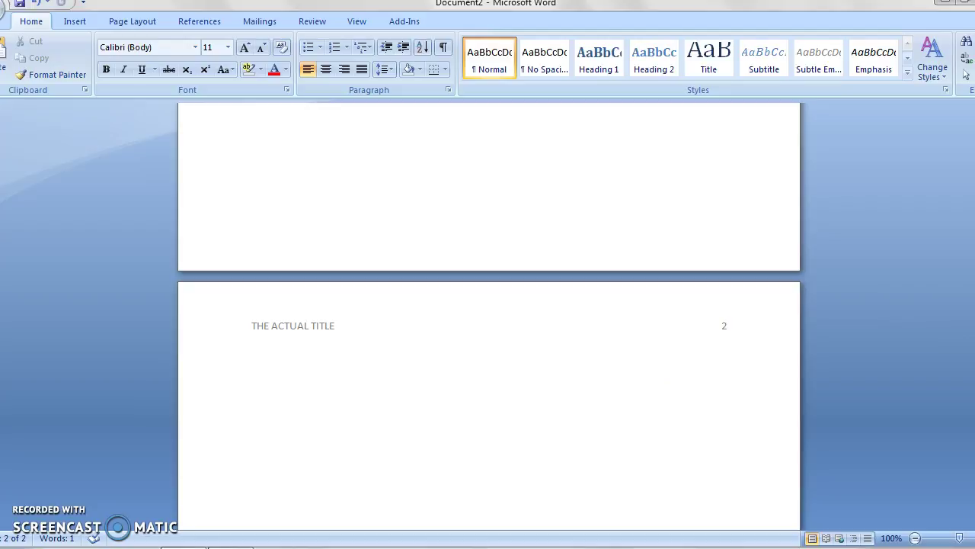
- Insert a page break on page two to start a third page, and dismiss the low-battery notification
scroll(489, 320, "up", 15)
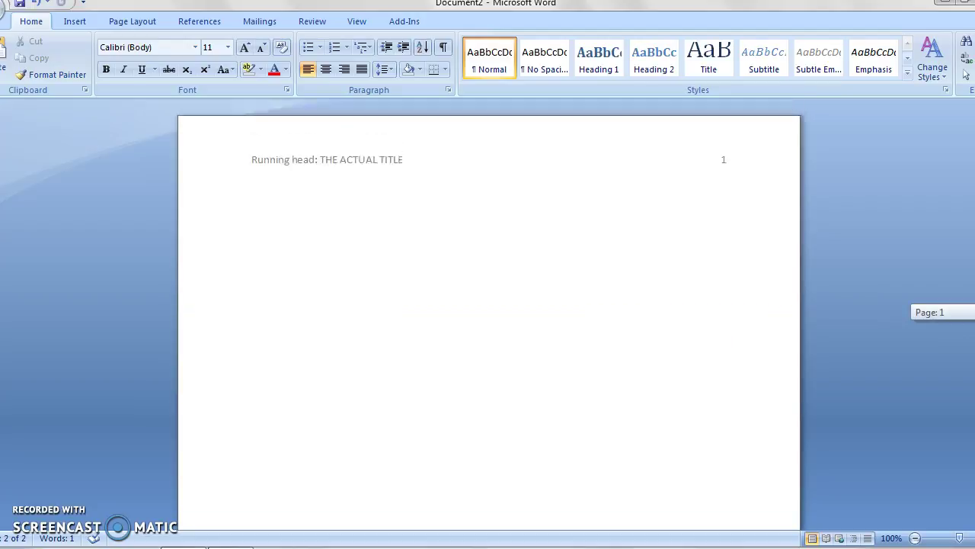
scroll(489, 321, "down", 1)
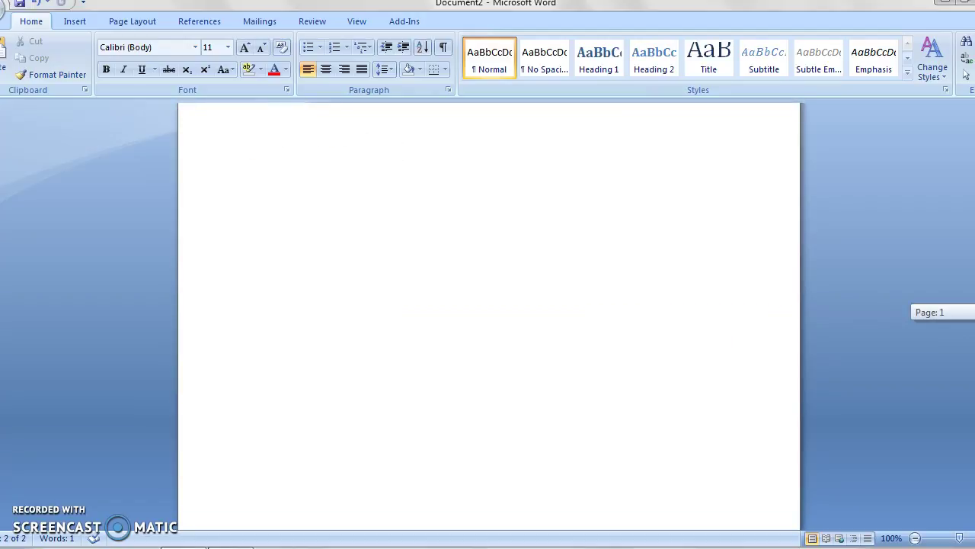
scroll(489, 320, "down", 10)
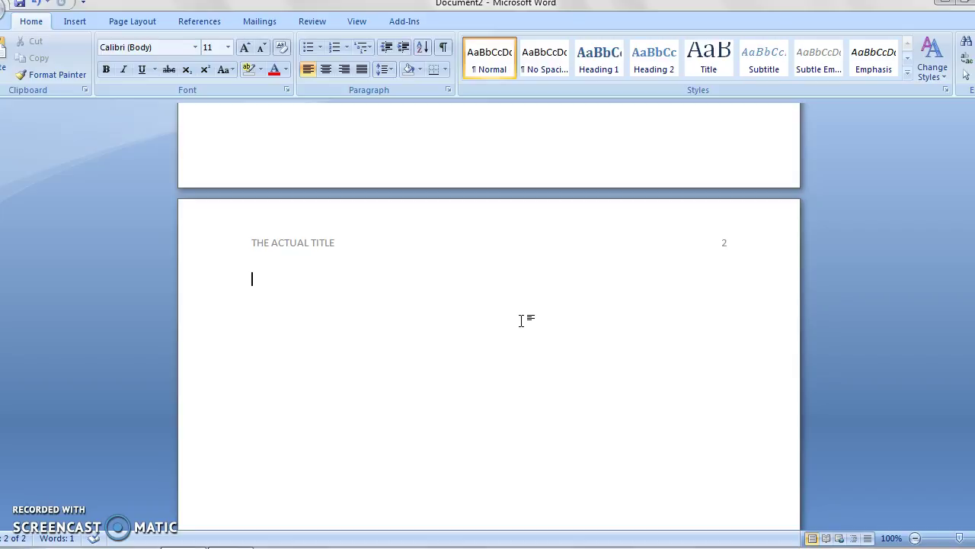
left_click(76, 23)
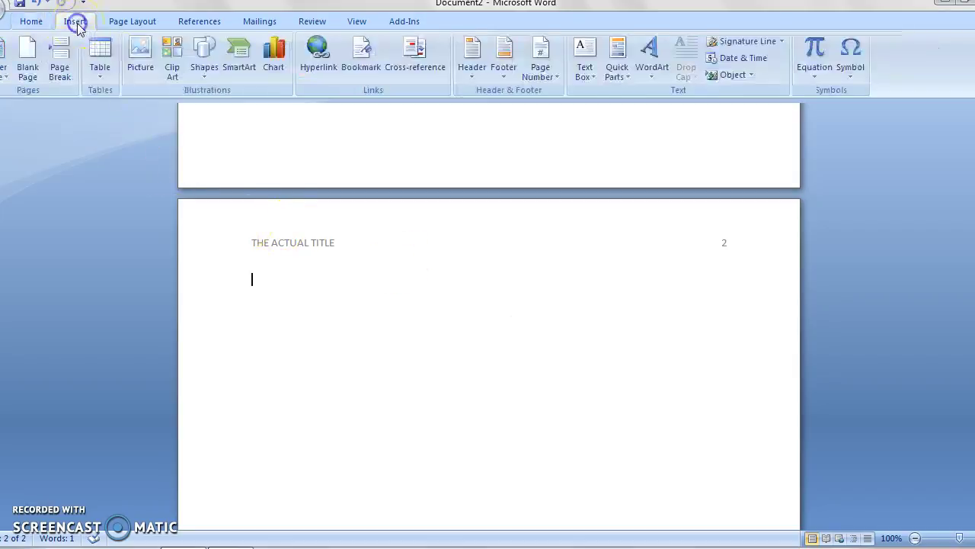
left_click(61, 72)
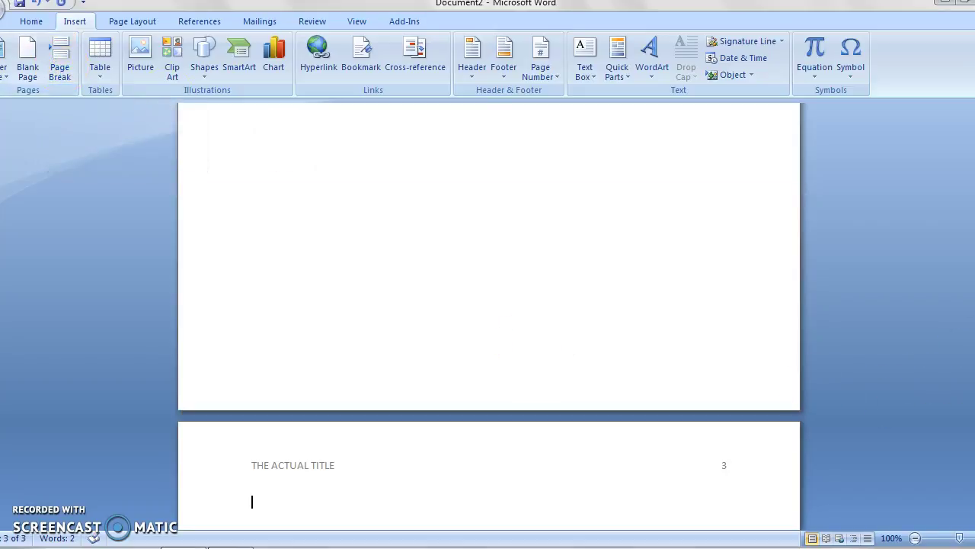
scroll(488, 320, "down", 5)
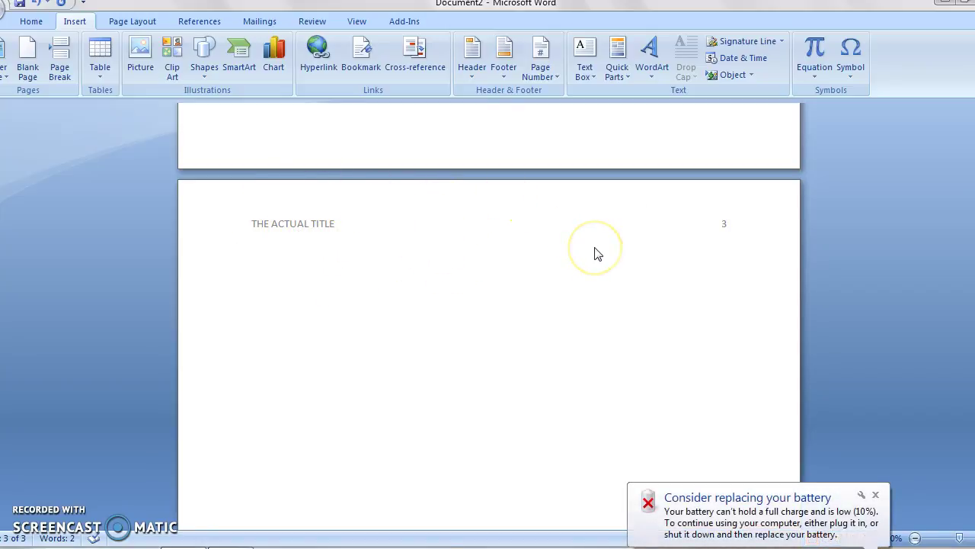
left_click(877, 496)
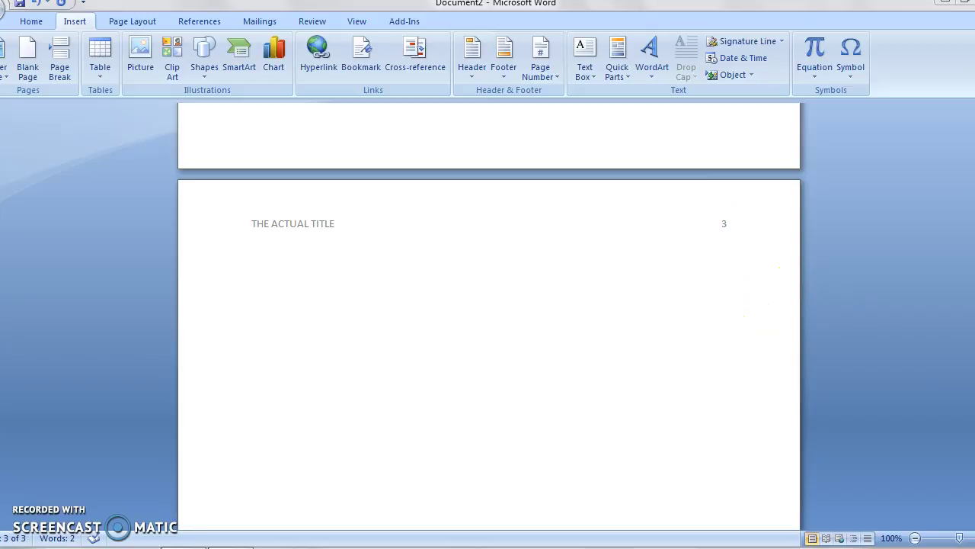
left_click_drag(974, 373, 974, 366)
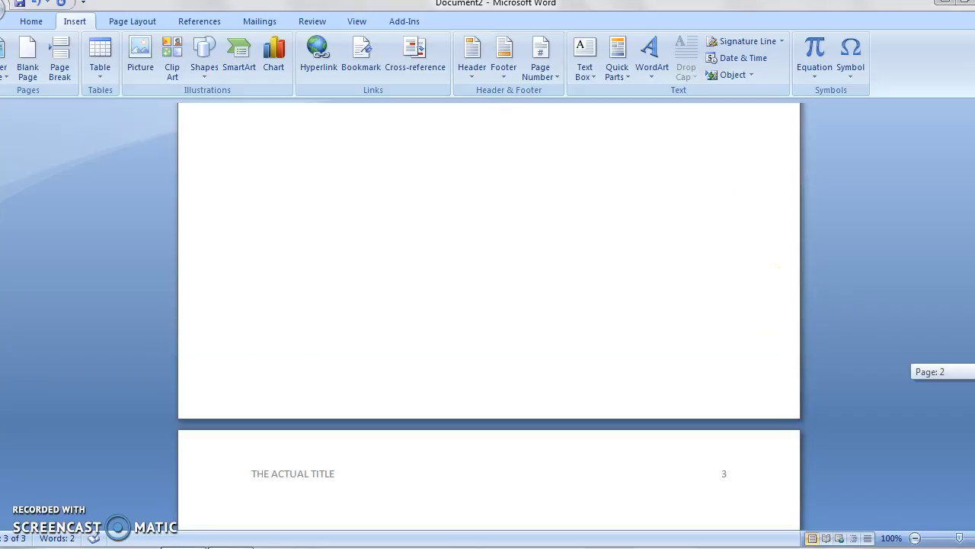